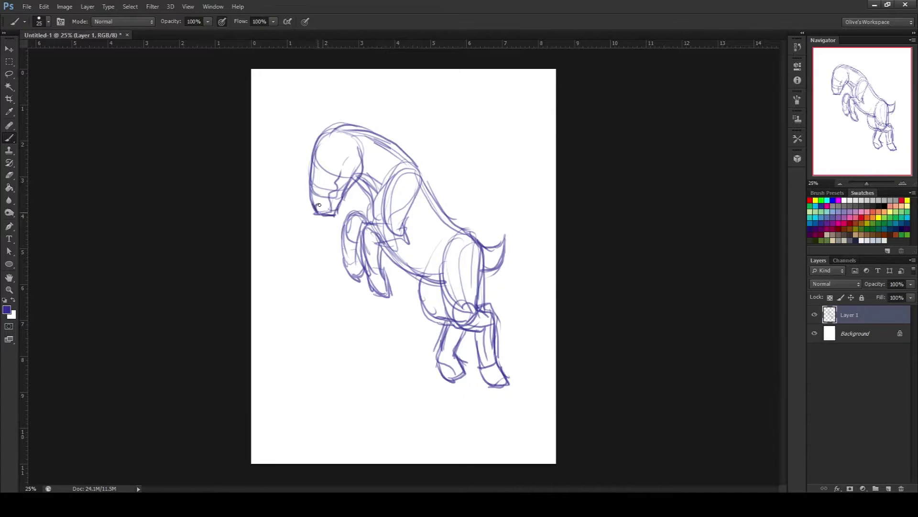
# Step: Flip the canvas horizontally and fade the blue sketch layer to 25% opacity
pyautogui.hotkey('ctrl', 'h')
pyautogui.click(896, 284)
pyautogui.write('2550')
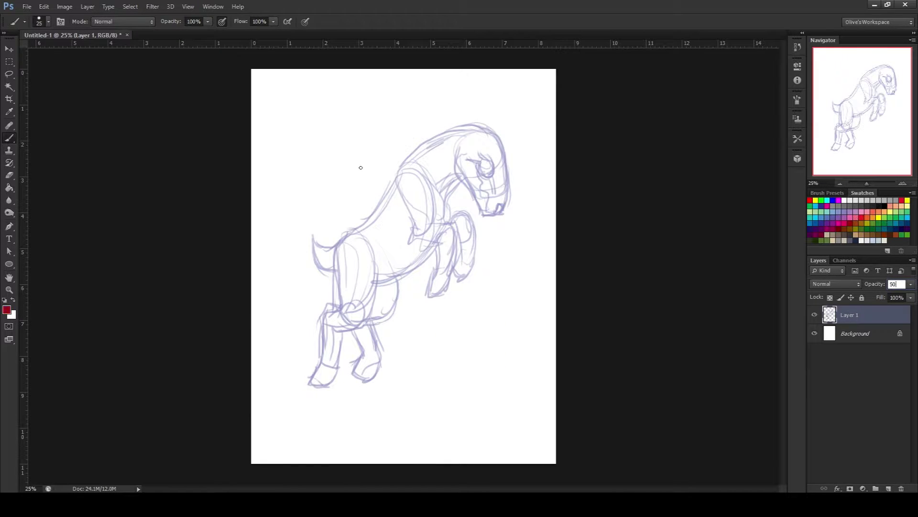
# Step: On a new layer, trace the back, belly, shoulder and front leg in red
pyautogui.hotkey('ctrl', 'shift', 'alt', 'n')
pyautogui.moveTo(393, 190); pyautogui.dragTo(498, 129)
pyautogui.moveTo(338, 238); pyautogui.dragTo(437, 239)
pyautogui.moveTo(434, 211); pyautogui.dragTo(438, 274)
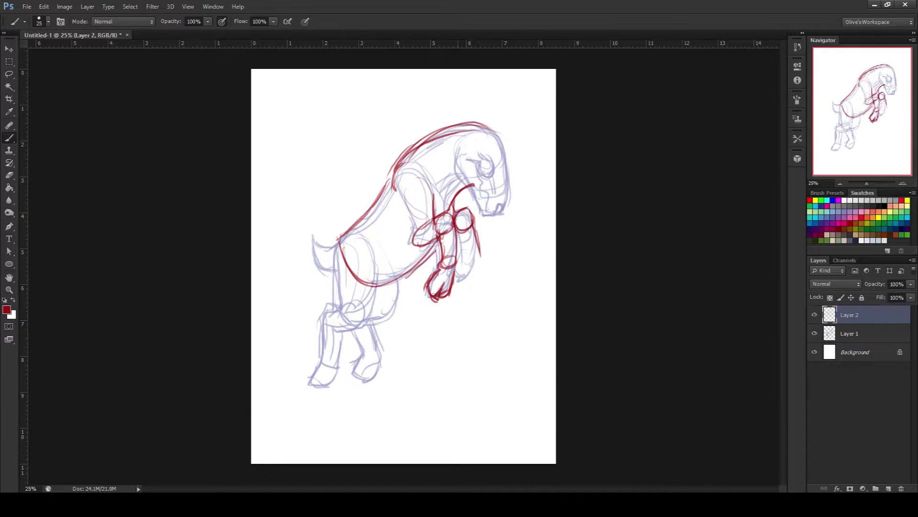
# Step: Draw the second front hoof and the first hind leg in red
pyautogui.moveTo(461, 279); pyautogui.dragTo(475, 289)
pyautogui.moveTo(350, 237); pyautogui.dragTo(334, 306)
pyautogui.moveTo(330, 303); pyautogui.dragTo(295, 342)
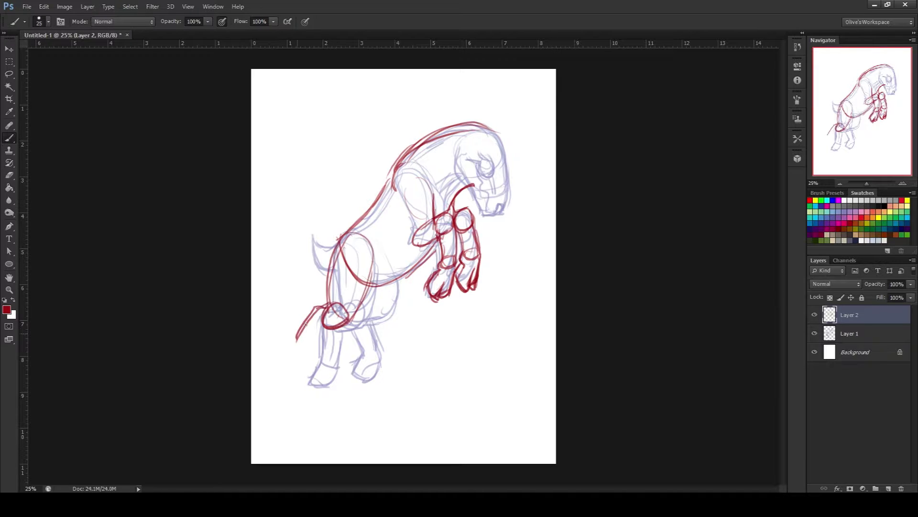
pyautogui.moveTo(347, 325); pyautogui.dragTo(301, 361)
pyautogui.moveTo(311, 316); pyautogui.dragTo(278, 367)
pyautogui.moveTo(306, 330); pyautogui.dragTo(275, 388)
pyautogui.hotkey('ctrl', 'alt', 'z')
pyautogui.hotkey('ctrl', 'alt', 'z')
pyautogui.moveTo(328, 298); pyautogui.dragTo(287, 361)
# Step: Sketch the other hind thigh, knee and tail, hatching the leg for volume
pyautogui.moveTo(335, 330); pyautogui.dragTo(389, 278)
pyautogui.moveTo(385, 275); pyautogui.dragTo(372, 335)
pyautogui.moveTo(351, 237); pyautogui.dragTo(357, 371)
pyautogui.hotkey('ctrl', 'alt', 'z')
pyautogui.hotkey('ctrl', 'alt', 'z')
pyautogui.moveTo(389, 285)
pyautogui.mouseDown()
pyautogui.moveTo(378, 330)
pyautogui.moveTo(324, 336)
pyautogui.moveTo(302, 377)
pyautogui.mouseUp()
pyautogui.hotkey('ctrl', 'alt', 'z')
pyautogui.hotkey('ctrl', 'alt', 'z')
pyautogui.hotkey('ctrl', 'alt', 'z')
pyautogui.moveTo(337, 237)
pyautogui.mouseDown()
pyautogui.moveTo(315, 265)
pyautogui.moveTo(341, 251)
pyautogui.moveTo(394, 317)
pyautogui.mouseUp()
pyautogui.hotkey('ctrl', 'alt', 'z')
pyautogui.moveTo(397, 275)
pyautogui.mouseDown()
pyautogui.moveTo(330, 339)
pyautogui.moveTo(306, 394)
pyautogui.moveTo(338, 335)
pyautogui.mouseUp()
pyautogui.moveTo(363, 306); pyautogui.dragTo(392, 287)
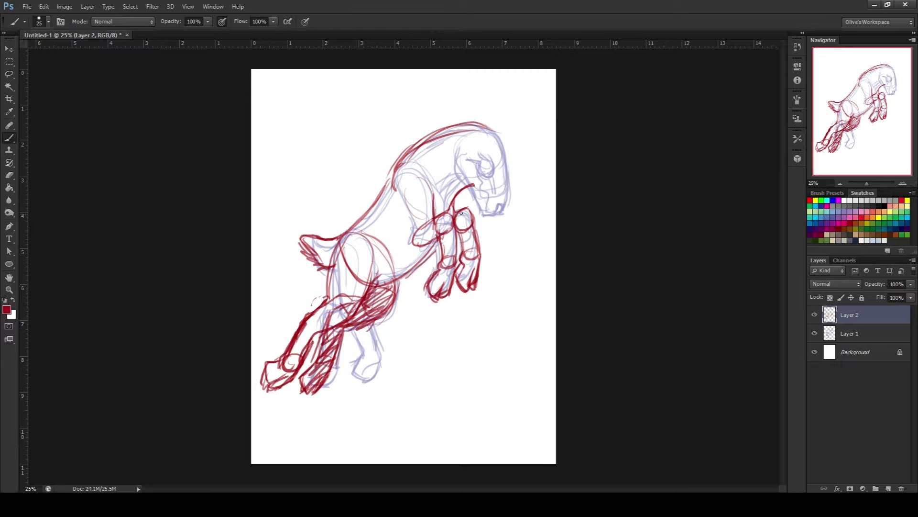
# Step: Erase the neck lines, circle the head, shift both sketch layers, and hide the blue sketch
pyautogui.moveTo(459, 215); pyautogui.dragTo(474, 282)
pyautogui.moveTo(397, 177)
pyautogui.mouseDown()
pyautogui.moveTo(488, 124)
pyautogui.moveTo(494, 99)
pyautogui.mouseUp()
pyautogui.keyDown('shift'); pyautogui.click(849, 333); pyautogui.keyUp('shift')
pyautogui.moveTo(497, 334); pyautogui.dragTo(484, 365)
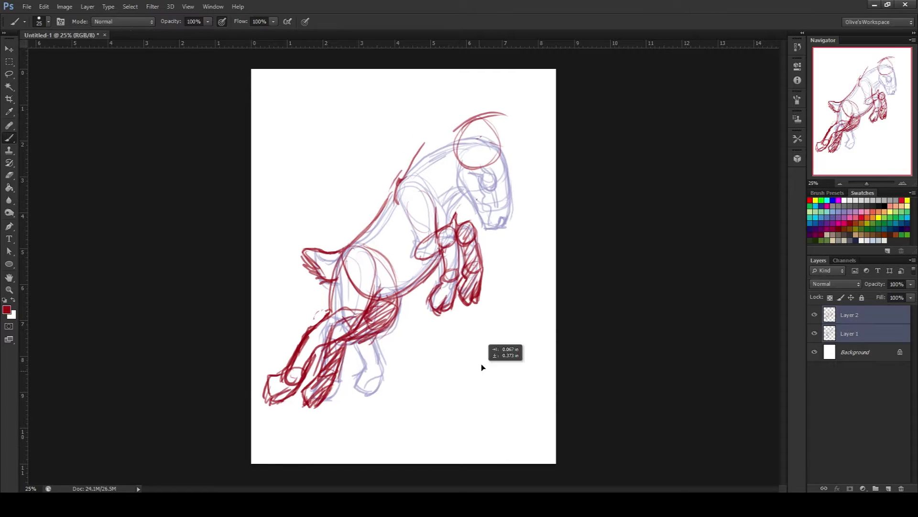
pyautogui.click(815, 334)
pyautogui.click(849, 314)
# Step: Redraw the head outline with the brush at 50% opacity
pyautogui.moveTo(445, 144); pyautogui.dragTo(417, 220)
pyautogui.moveTo(450, 125)
pyautogui.mouseDown()
pyautogui.moveTo(498, 117)
pyautogui.moveTo(464, 182)
pyautogui.moveTo(500, 164)
pyautogui.mouseUp()
pyautogui.hotkey('ctrl', 'z')
pyautogui.press('5')
pyautogui.moveTo(431, 160); pyautogui.dragTo(480, 102)
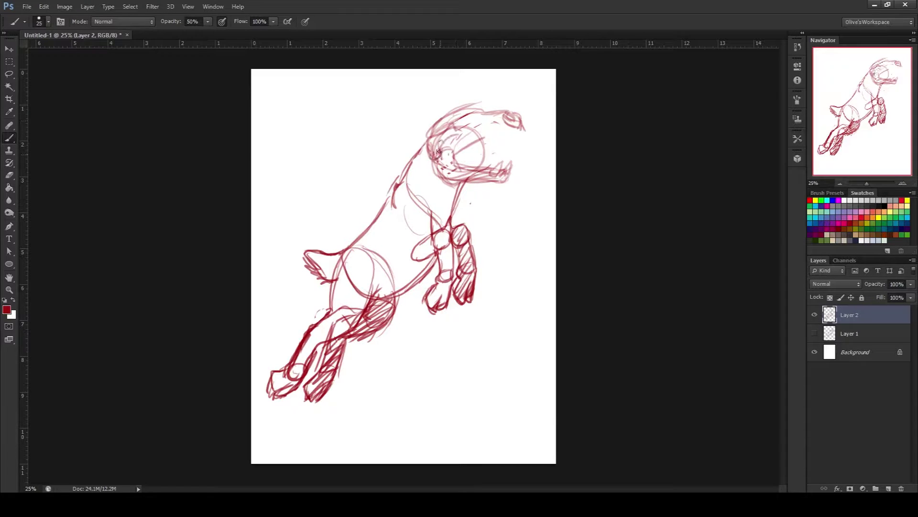
# Step: Rotate the jaw slightly upward and add neck, mane and under-jaw strokes
pyautogui.hotkey('ctrl', 't')
pyautogui.moveTo(521, 155); pyautogui.dragTo(513, 135)
pyautogui.press('Return')
pyautogui.hotkey('ctrl', 'd')
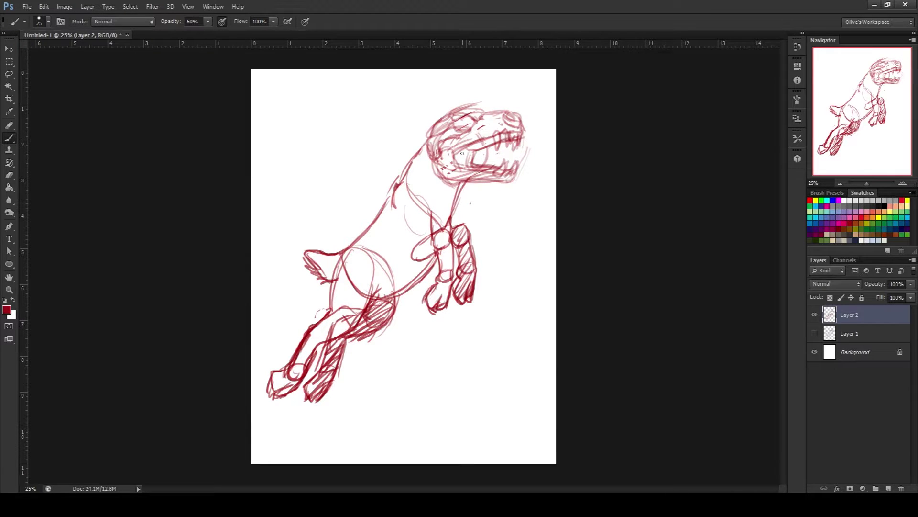
pyautogui.moveTo(421, 139)
pyautogui.mouseDown()
pyautogui.moveTo(441, 126)
pyautogui.moveTo(388, 181)
pyautogui.moveTo(364, 235)
pyautogui.mouseUp()
pyautogui.moveTo(411, 190); pyautogui.dragTo(433, 232)
pyautogui.moveTo(429, 141); pyautogui.dragTo(457, 182)
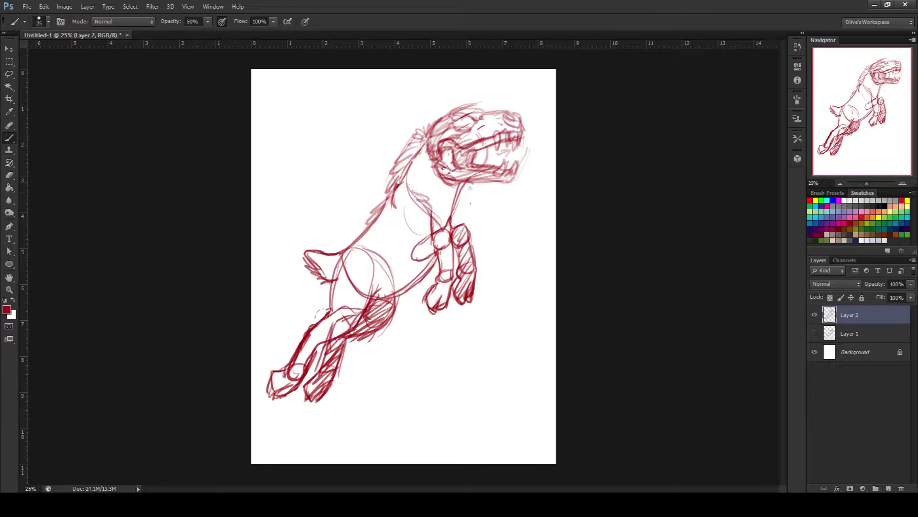
# Step: Flip the canvas, rotate the head lower, and add chest and shoulder strokes
pyautogui.press('h')
pyautogui.hotkey('ctrl', 't')
pyautogui.moveTo(397, 103); pyautogui.dragTo(392, 126)
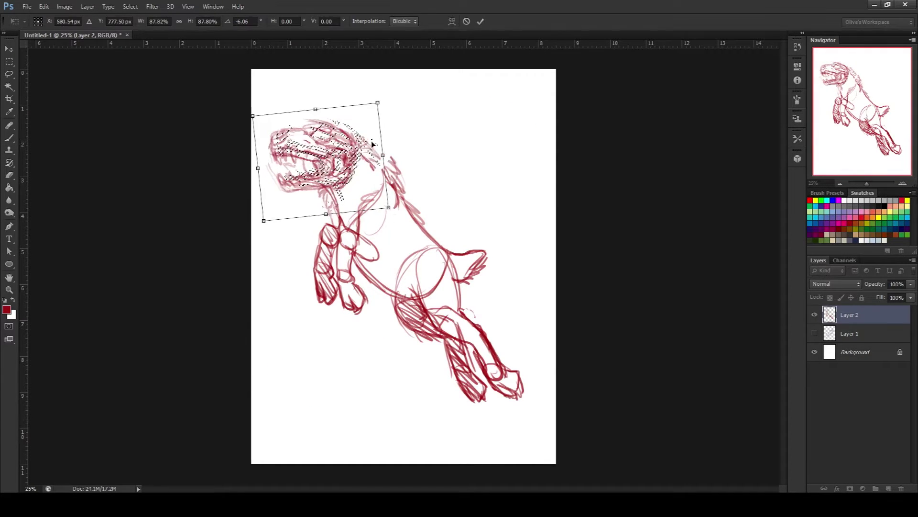
pyautogui.press('Return')
pyautogui.press('h')
pyautogui.press('h')
pyautogui.moveTo(389, 230); pyautogui.dragTo(347, 233)
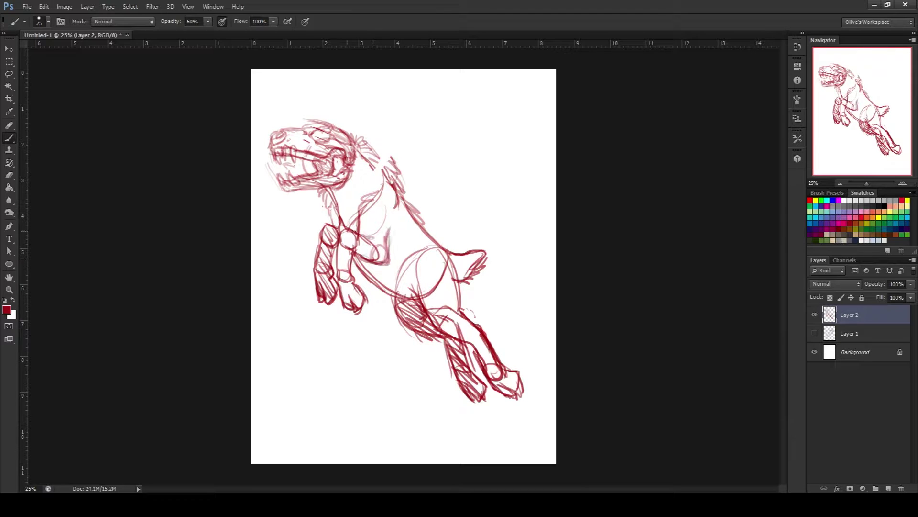
pyautogui.moveTo(534, 306); pyautogui.dragTo(550, 311)
# Step: Save the file as 'Sketchtember Day 3 - Calvid.psd'
pyautogui.hotkey('ctrl', 's')
pyautogui.click(622, 215)
pyautogui.click(581, 155)
# Step: Tilt the whole sketch slightly, fade the sketch layer to 40%, and add an ink layer
pyautogui.hotkey('ctrl', 't')
pyautogui.moveTo(581, 155); pyautogui.dragTo(544, 107)
pyautogui.press('Return')
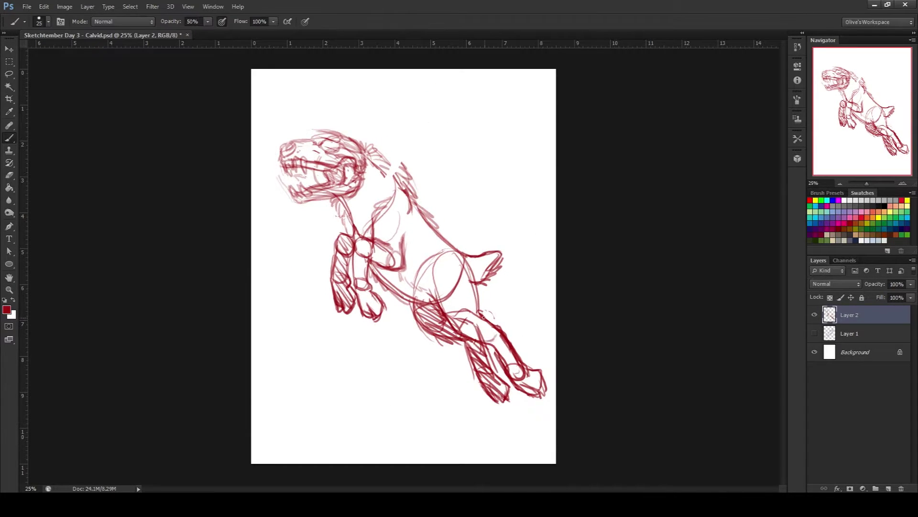
pyautogui.write('40')
pyautogui.press('Return')
pyautogui.hotkey('ctrl', 'shift', 'alt', 'n')
# Step: With a small hard black brush at full opacity, ink the skull's long S-curve and arches
pyautogui.press('d')
pyautogui.scroll(5, 410, 139)
pyautogui.rightClick(478, 306)
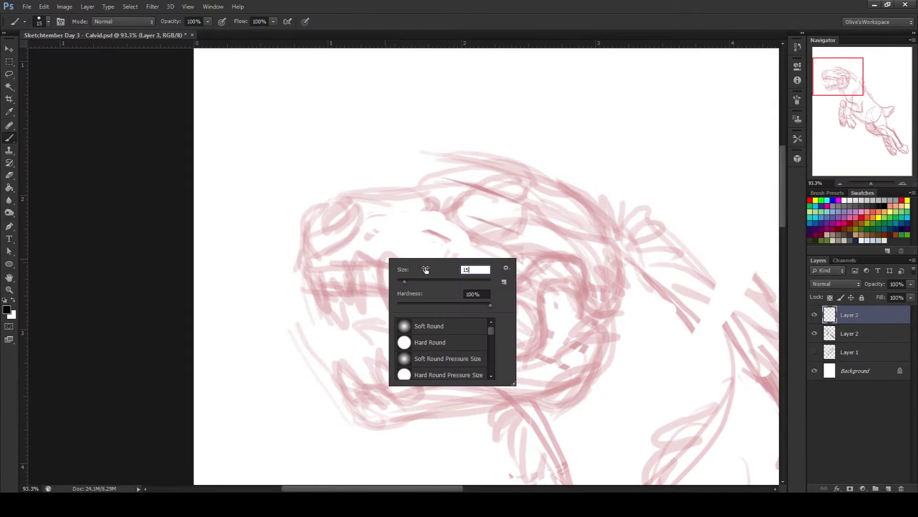
pyautogui.moveTo(460, 230); pyautogui.dragTo(527, 217)
pyautogui.hotkey('ctrl', 'z')
pyautogui.moveTo(462, 231)
pyautogui.mouseDown()
pyautogui.moveTo(599, 307)
pyautogui.moveTo(521, 356)
pyautogui.mouseUp()
pyautogui.moveTo(592, 319); pyautogui.dragTo(589, 369)
pyautogui.moveTo(488, 291); pyautogui.dragTo(589, 293)
# Step: Ink the eye-socket arc, top of the skull, snout line and back of the skull
pyautogui.moveTo(478, 182)
pyautogui.mouseDown()
pyautogui.moveTo(543, 191)
pyautogui.moveTo(313, 210)
pyautogui.moveTo(313, 253)
pyautogui.mouseUp()
pyautogui.moveTo(330, 210); pyautogui.dragTo(346, 237)
pyautogui.moveTo(307, 241); pyautogui.dragTo(301, 269)
pyautogui.hotkey('ctrl', 'z')
pyautogui.moveTo(478, 162); pyautogui.dragTo(397, 191)
pyautogui.moveTo(492, 162); pyautogui.dragTo(419, 180)
pyautogui.moveTo(455, 207)
pyautogui.mouseDown()
pyautogui.moveTo(381, 210)
pyautogui.moveTo(449, 234)
pyautogui.mouseUp()
pyautogui.moveTo(534, 182); pyautogui.dragTo(612, 268)
pyautogui.moveTo(373, 248); pyautogui.dragTo(387, 320)
# Step: Ink the upper fang, front incisors, gum line, upper jaw and premolar teeth
pyautogui.moveTo(375, 262)
pyautogui.mouseDown()
pyautogui.moveTo(406, 274)
pyautogui.moveTo(386, 303)
pyautogui.mouseUp()
pyautogui.moveTo(366, 265); pyautogui.dragTo(345, 267)
pyautogui.moveTo(356, 264)
pyautogui.mouseDown()
pyautogui.moveTo(354, 300)
pyautogui.moveTo(335, 296)
pyautogui.mouseUp()
pyautogui.moveTo(330, 266); pyautogui.dragTo(319, 283)
pyautogui.moveTo(340, 318); pyautogui.dragTo(349, 271)
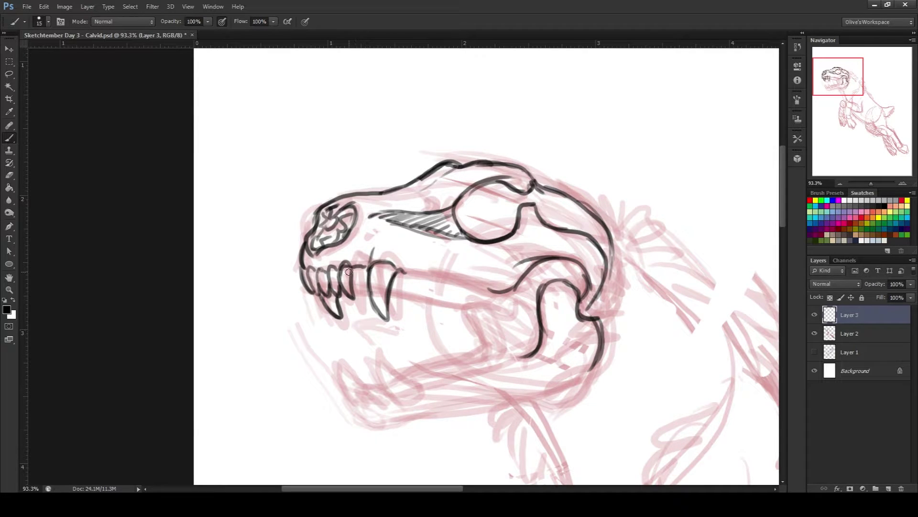
pyautogui.moveTo(405, 272); pyautogui.dragTo(504, 291)
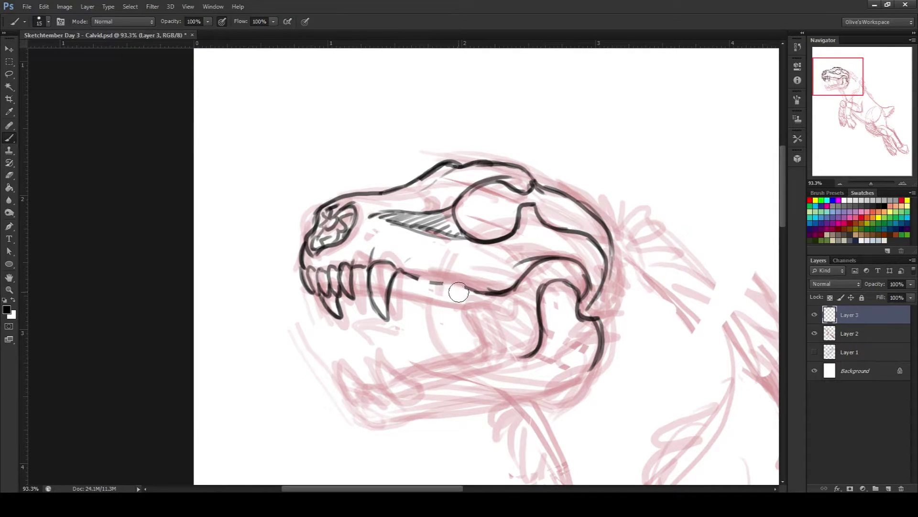
pyautogui.moveTo(452, 305); pyautogui.dragTo(499, 299)
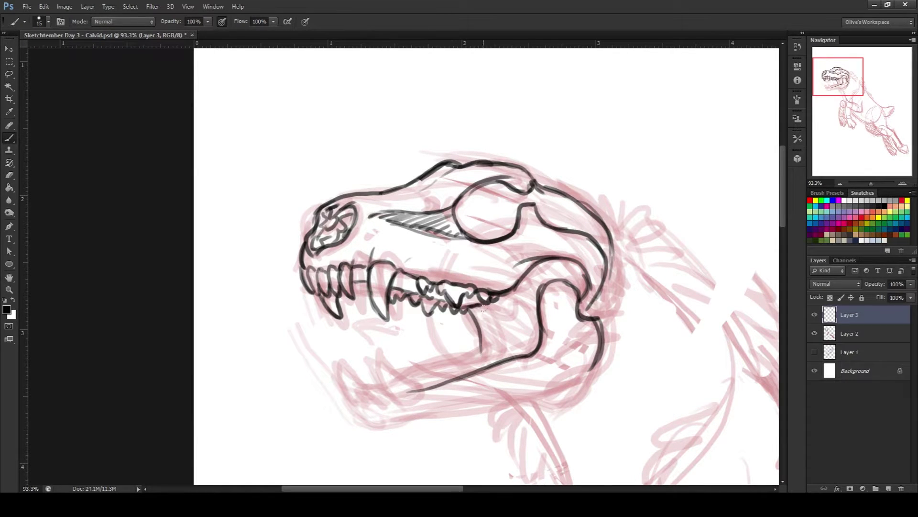
# Step: Ink the lower jaw's chin, underside and small teeth, then add a body-ink layer
pyautogui.moveTo(484, 310)
pyautogui.mouseDown()
pyautogui.moveTo(407, 389)
pyautogui.moveTo(382, 361)
pyautogui.moveTo(406, 398)
pyautogui.mouseUp()
pyautogui.hotkey('ctrl', 'z')
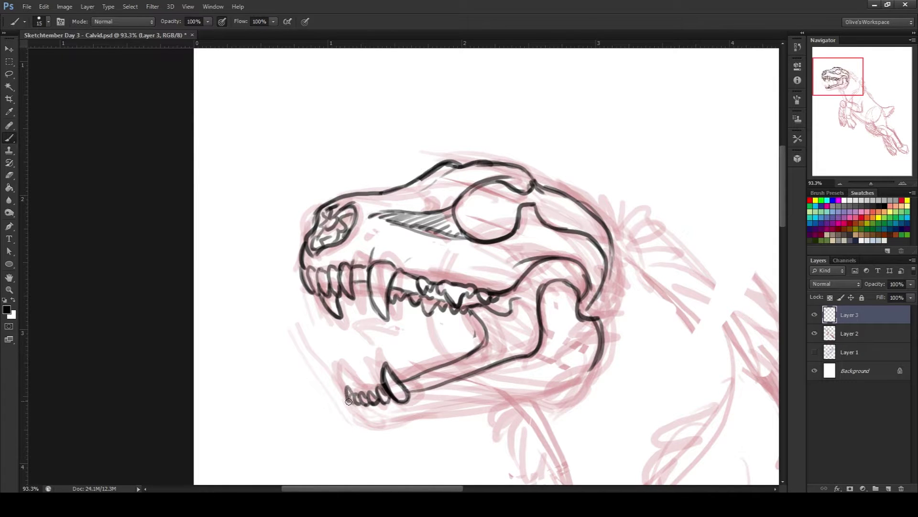
pyautogui.moveTo(370, 391)
pyautogui.mouseDown()
pyautogui.moveTo(478, 409)
pyautogui.moveTo(596, 356)
pyautogui.mouseUp()
pyautogui.moveTo(539, 341)
pyautogui.mouseDown()
pyautogui.moveTo(459, 377)
pyautogui.moveTo(485, 339)
pyautogui.mouseUp()
pyautogui.hotkey('ctrl', 'z')
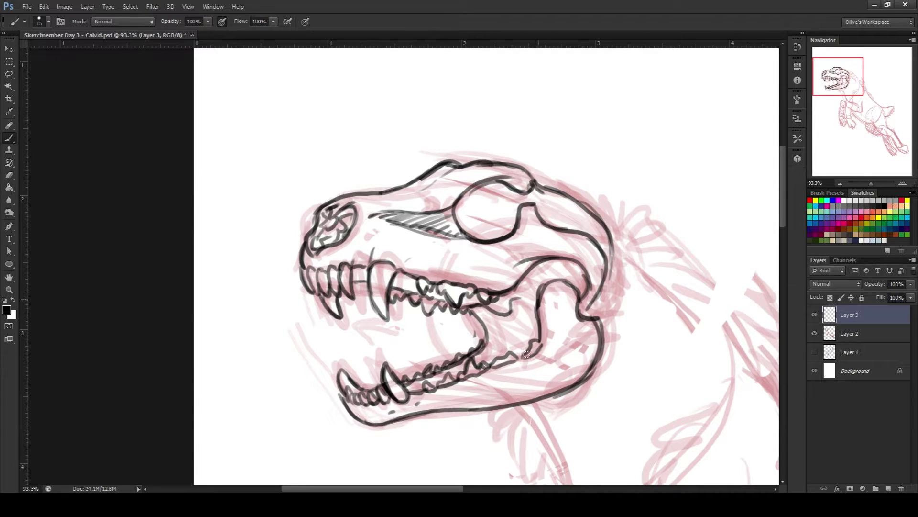
pyautogui.hotkey('ctrl', 'shift', 'alt', 'n')
# Step: Ink the neck below the skull and the spiky mane running down it
pyautogui.moveTo(493, 308); pyautogui.dragTo(337, 141)
pyautogui.moveTo(368, 266); pyautogui.dragTo(378, 397)
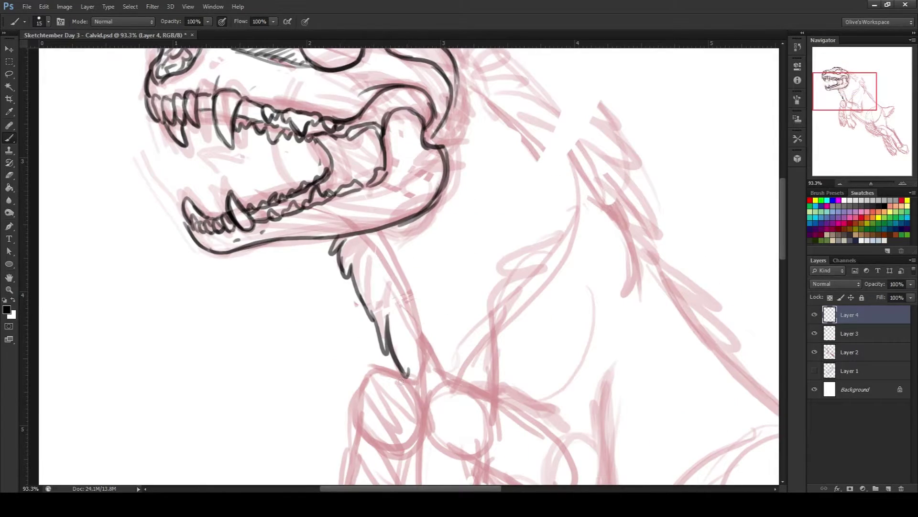
pyautogui.moveTo(416, 71); pyautogui.dragTo(380, 239)
pyautogui.moveTo(382, 193); pyautogui.dragTo(488, 217)
pyautogui.moveTo(488, 217)
pyautogui.mouseDown()
pyautogui.moveTo(478, 249)
pyautogui.moveTo(581, 337)
pyautogui.mouseUp()
pyautogui.moveTo(612, 411); pyautogui.dragTo(532, 263)
# Step: Ink the back line, chest, pointed haunch, ear strokes and upper leg
pyautogui.moveTo(531, 264)
pyautogui.mouseDown()
pyautogui.moveTo(559, 316)
pyautogui.moveTo(385, 97)
pyautogui.mouseUp()
pyautogui.moveTo(505, 221); pyautogui.dragTo(595, 467)
pyautogui.moveTo(531, 251); pyautogui.dragTo(689, 237)
pyautogui.moveTo(586, 361); pyautogui.dragTo(653, 325)
pyautogui.moveTo(679, 258)
pyautogui.mouseDown()
pyautogui.moveTo(672, 282)
pyautogui.moveTo(609, 303)
pyautogui.moveTo(617, 68)
pyautogui.mouseUp()
pyautogui.moveTo(416, 140); pyautogui.dragTo(617, 350)
pyautogui.moveTo(601, 225); pyautogui.dragTo(741, 402)
# Step: Ink the first lower leg and its paw with toe hatching, undoing one stray edge stroke
pyautogui.moveTo(669, 359); pyautogui.dragTo(574, 287)
pyautogui.moveTo(621, 239)
pyautogui.mouseDown()
pyautogui.moveTo(550, 335)
pyautogui.moveTo(502, 239)
pyautogui.mouseUp()
pyautogui.moveTo(541, 321)
pyautogui.mouseDown()
pyautogui.moveTo(503, 358)
pyautogui.moveTo(514, 416)
pyautogui.mouseUp()
pyautogui.moveTo(565, 280)
pyautogui.mouseDown()
pyautogui.moveTo(567, 382)
pyautogui.moveTo(521, 433)
pyautogui.mouseUp()
pyautogui.moveTo(523, 399)
pyautogui.mouseDown()
pyautogui.moveTo(561, 376)
pyautogui.moveTo(522, 431)
pyautogui.mouseUp()
pyautogui.moveTo(520, 399); pyautogui.dragTo(561, 379)
pyautogui.moveTo(505, 398)
pyautogui.mouseDown()
pyautogui.moveTo(517, 394)
pyautogui.moveTo(516, 429)
pyautogui.mouseUp()
pyautogui.hotkey('ctrl', 'z')
pyautogui.moveTo(496, 393)
pyautogui.mouseDown()
pyautogui.moveTo(580, 371)
pyautogui.moveTo(395, 416)
pyautogui.moveTo(660, 231)
pyautogui.moveTo(545, 284)
pyautogui.moveTo(554, 414)
pyautogui.mouseUp()
pyautogui.moveTo(443, 386); pyautogui.dragTo(557, 418)
# Step: Ink a second leg with its paw outline, toe split and toe hatching
pyautogui.moveTo(368, 316); pyautogui.dragTo(350, 153)
pyautogui.moveTo(349, 153)
pyautogui.mouseDown()
pyautogui.moveTo(376, 382)
pyautogui.moveTo(411, 428)
pyautogui.mouseUp()
pyautogui.moveTo(407, 210)
pyautogui.mouseDown()
pyautogui.moveTo(417, 330)
pyautogui.moveTo(447, 428)
pyautogui.mouseUp()
pyautogui.moveTo(455, 383); pyautogui.dragTo(440, 437)
pyautogui.moveTo(411, 393); pyautogui.dragTo(418, 443)
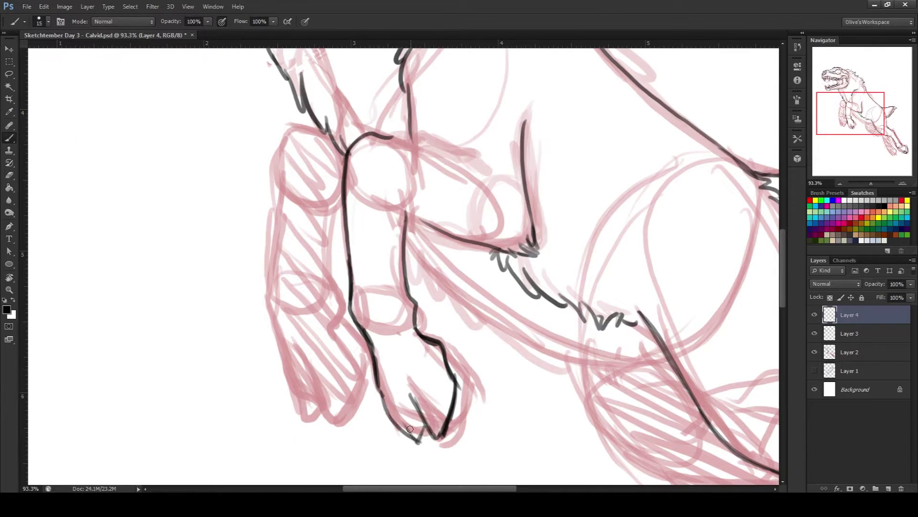
pyautogui.moveTo(383, 392); pyautogui.dragTo(416, 445)
pyautogui.moveTo(410, 396); pyautogui.dragTo(419, 439)
pyautogui.moveTo(453, 382); pyautogui.dragTo(412, 406)
pyautogui.moveTo(447, 397); pyautogui.dragTo(387, 416)
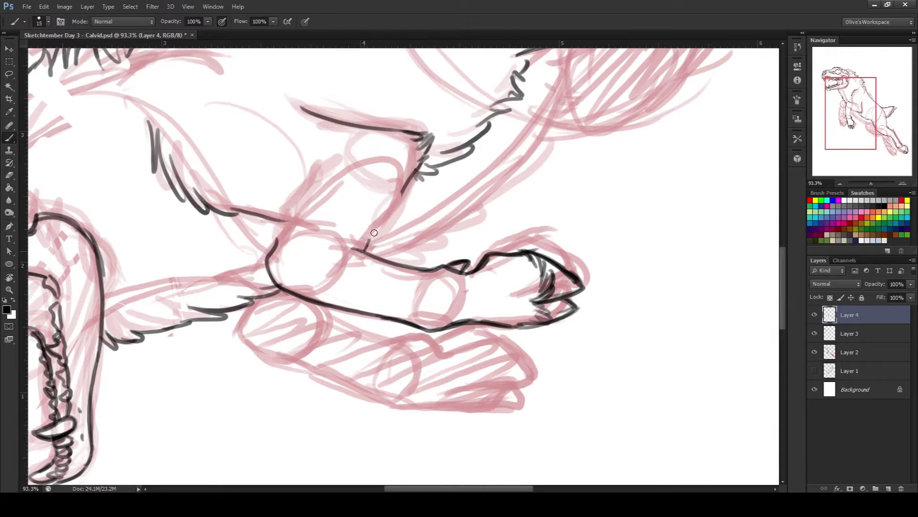
# Step: Ink the edges and curves of another leg, rotating the view to follow it
pyautogui.moveTo(412, 176); pyautogui.dragTo(360, 249)
pyautogui.moveTo(318, 194); pyautogui.dragTo(268, 261)
pyautogui.moveTo(317, 158)
pyautogui.mouseDown()
pyautogui.moveTo(287, 225)
pyautogui.moveTo(320, 295)
pyautogui.mouseUp()
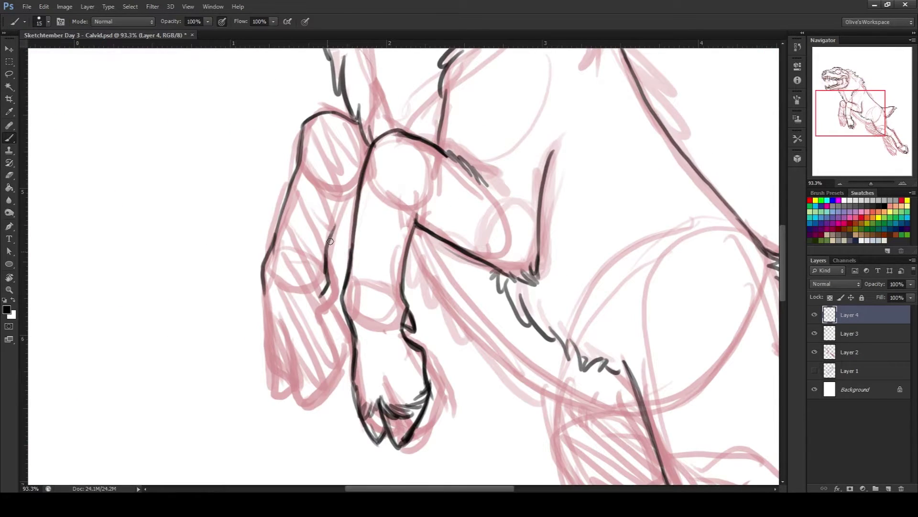
pyautogui.moveTo(356, 193); pyautogui.dragTo(327, 251)
pyautogui.moveTo(281, 332); pyautogui.dragTo(344, 327)
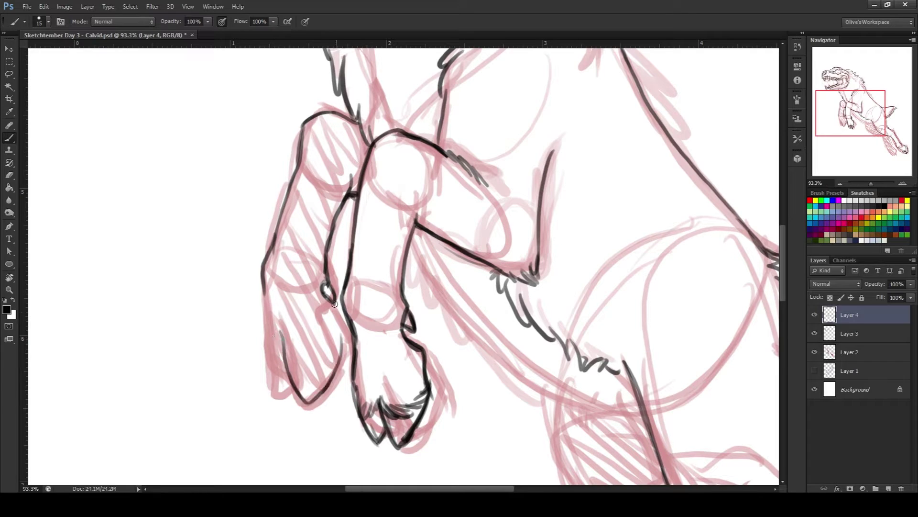
pyautogui.moveTo(262, 287); pyautogui.dragTo(296, 401)
pyautogui.moveTo(344, 329)
pyautogui.mouseDown()
pyautogui.moveTo(284, 361)
pyautogui.moveTo(173, 290)
pyautogui.mouseUp()
# Step: Add fur and belly strokes, then outline the next leg further down the body
pyautogui.moveTo(313, 218)
pyautogui.mouseDown()
pyautogui.moveTo(263, 297)
pyautogui.moveTo(409, 380)
pyautogui.mouseUp()
pyautogui.moveTo(406, 370); pyautogui.dragTo(492, 392)
pyautogui.moveTo(504, 284); pyautogui.dragTo(402, 53)
pyautogui.moveTo(335, 127)
pyautogui.mouseDown()
pyautogui.moveTo(311, 222)
pyautogui.moveTo(294, 177)
pyautogui.mouseUp()
pyautogui.moveTo(412, 222); pyautogui.dragTo(478, 411)
pyautogui.moveTo(490, 229); pyautogui.dragTo(524, 382)
# Step: Finish that leg and its paw outline with a toe mark, undoing one stray stroke
pyautogui.moveTo(513, 433); pyautogui.dragTo(388, 405)
pyautogui.hotkey('ctrl', 'z')
pyautogui.moveTo(347, 368); pyautogui.dragTo(426, 418)
pyautogui.moveTo(395, 340); pyautogui.dragTo(431, 415)
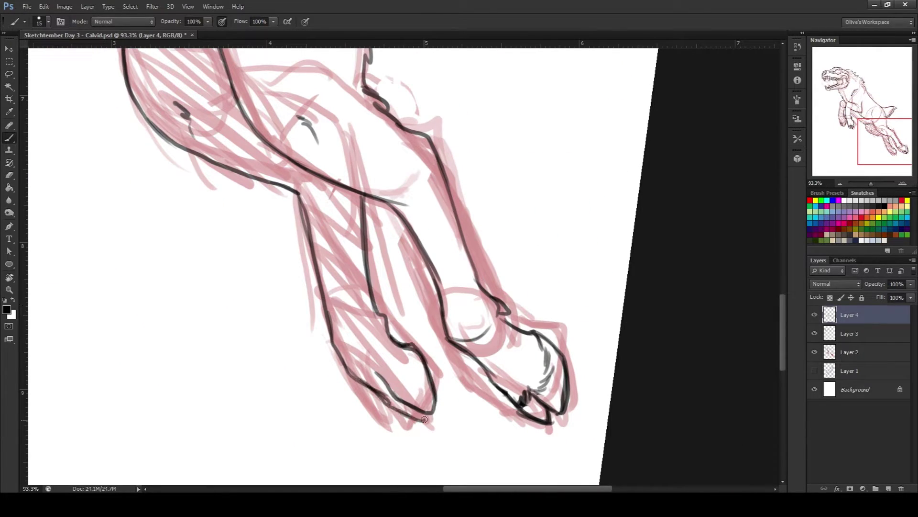
pyautogui.moveTo(413, 378); pyautogui.dragTo(394, 396)
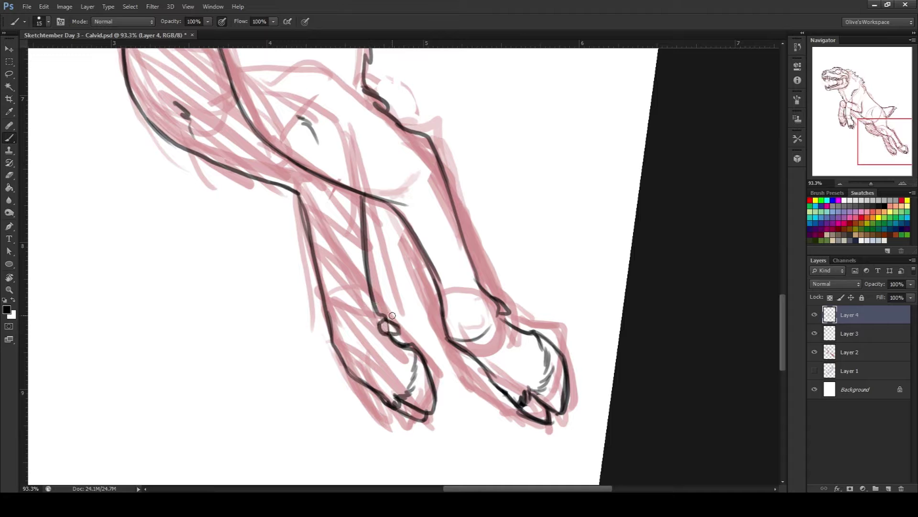
pyautogui.moveTo(399, 208); pyautogui.dragTo(442, 318)
pyautogui.moveTo(400, 157)
pyautogui.mouseDown()
pyautogui.moveTo(442, 309)
pyautogui.moveTo(447, 217)
pyautogui.mouseUp()
# Step: Hide the red sketch layer and add fur strokes along the neck, jaw and chest
pyautogui.hotkey('ctrl', '0')
pyautogui.click(815, 352)
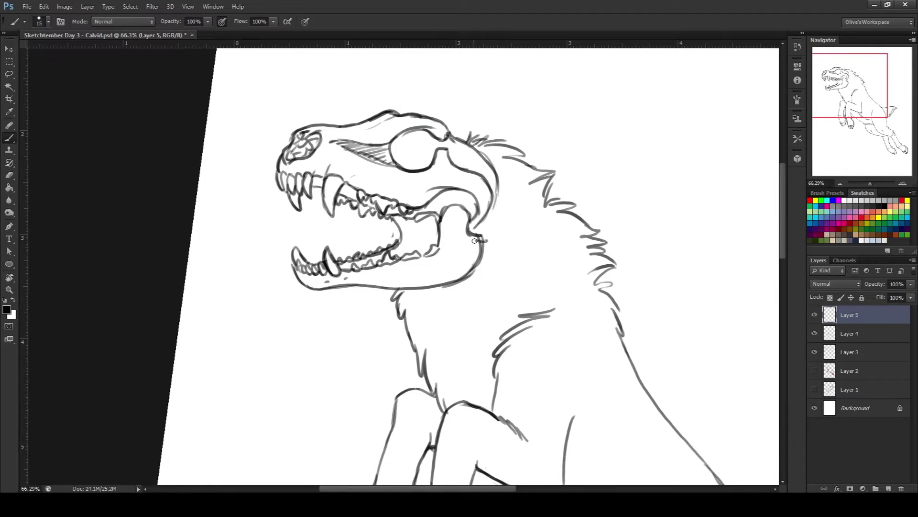
pyautogui.moveTo(481, 241); pyautogui.dragTo(450, 287)
pyautogui.moveTo(447, 292); pyautogui.dragTo(466, 364)
pyautogui.moveTo(512, 205); pyautogui.dragTo(569, 278)
pyautogui.moveTo(600, 332); pyautogui.dragTo(598, 378)
pyautogui.moveTo(500, 172); pyautogui.dragTo(485, 237)
# Step: On a new layer above Layer 3, paint white over the overlapping neck lines
pyautogui.click(856, 352)
pyautogui.click(888, 488)
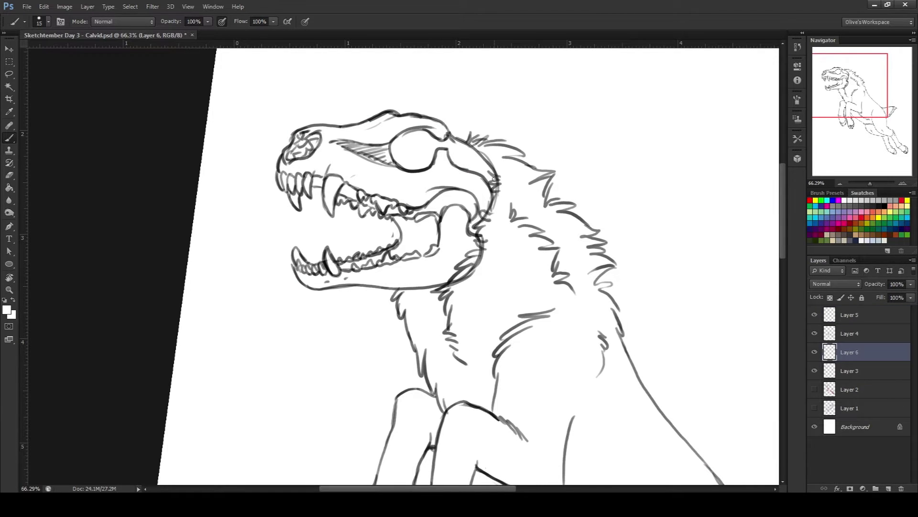
pyautogui.scroll(3, 518, 170)
pyautogui.press('x')
pyautogui.moveTo(459, 282)
pyautogui.mouseDown()
pyautogui.moveTo(433, 345)
pyautogui.moveTo(401, 354)
pyautogui.mouseUp()
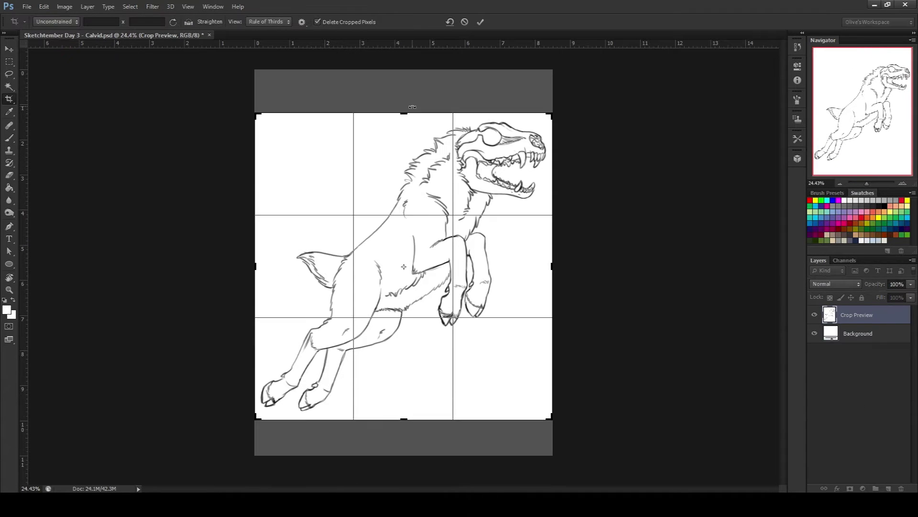
# Step: Shade the eye socket, far foreleg and far hind leg grey on a new layer
pyautogui.moveTo(492, 142); pyautogui.dragTo(473, 139)
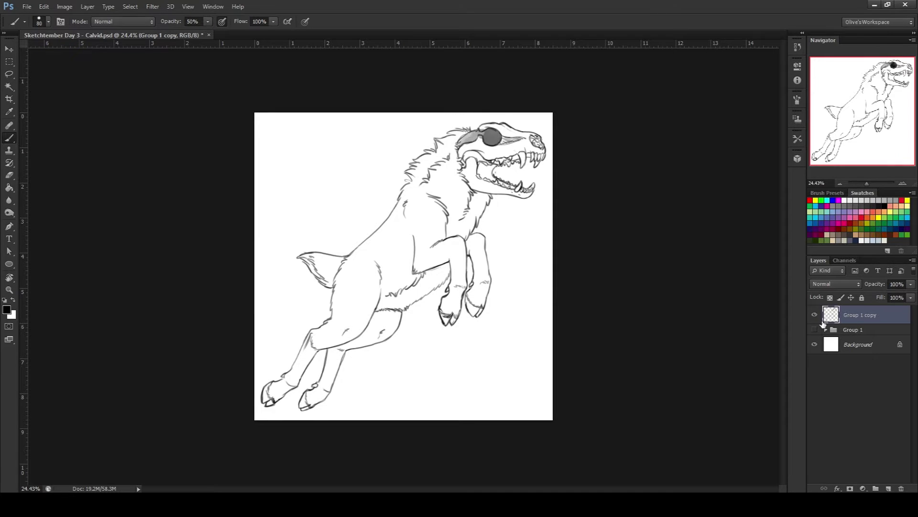
pyautogui.click(888, 488)
pyautogui.moveTo(485, 135)
pyautogui.mouseDown()
pyautogui.moveTo(519, 140)
pyautogui.moveTo(537, 187)
pyautogui.mouseUp()
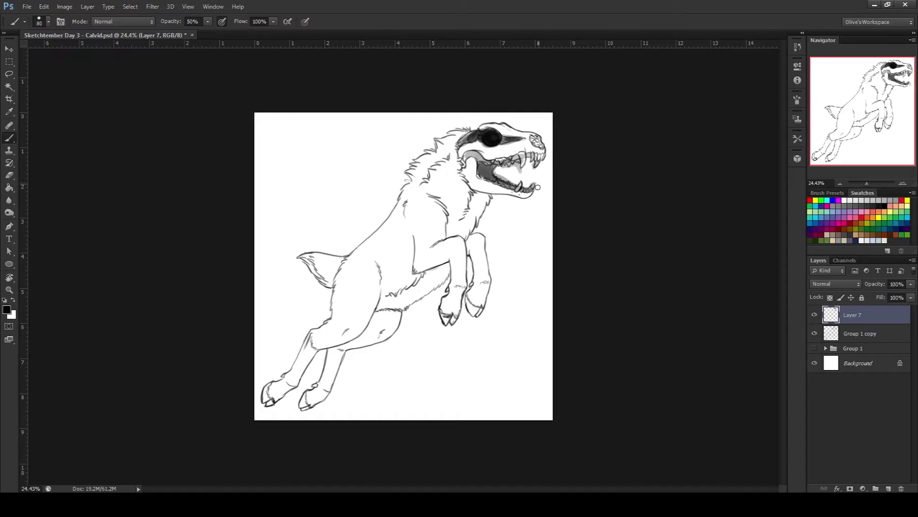
pyautogui.moveTo(471, 234); pyautogui.dragTo(467, 296)
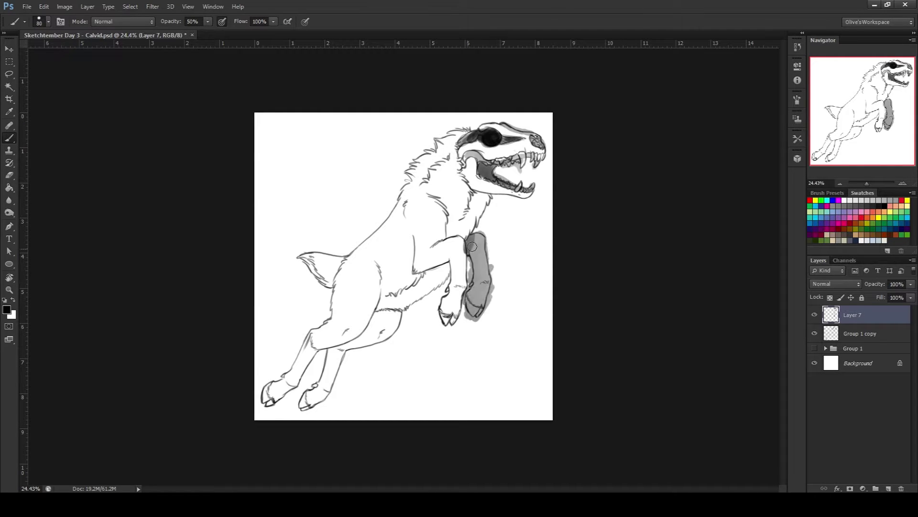
pyautogui.moveTo(392, 313)
pyautogui.mouseDown()
pyautogui.moveTo(352, 348)
pyautogui.moveTo(335, 377)
pyautogui.moveTo(392, 316)
pyautogui.moveTo(337, 380)
pyautogui.mouseUp()
pyautogui.hotkey('ctrl', 'alt', 'z')
pyautogui.hotkey('ctrl', 'alt', 'z')
pyautogui.moveTo(378, 330); pyautogui.dragTo(307, 404)
# Step: Shade the tail, neck below the jaw, belly and front hind leg in grey
pyautogui.moveTo(341, 258); pyautogui.dragTo(319, 284)
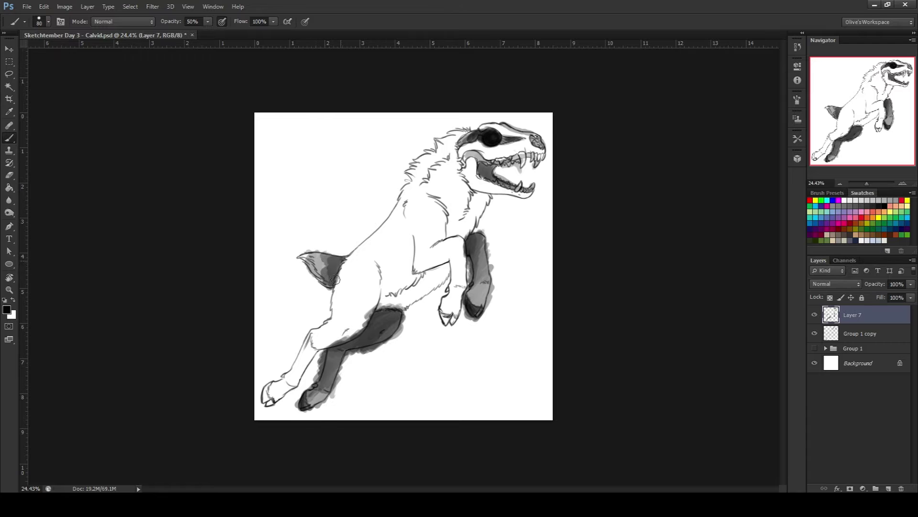
pyautogui.moveTo(474, 192)
pyautogui.mouseDown()
pyautogui.moveTo(460, 224)
pyautogui.moveTo(447, 153)
pyautogui.moveTo(416, 172)
pyautogui.moveTo(450, 191)
pyautogui.moveTo(459, 210)
pyautogui.mouseUp()
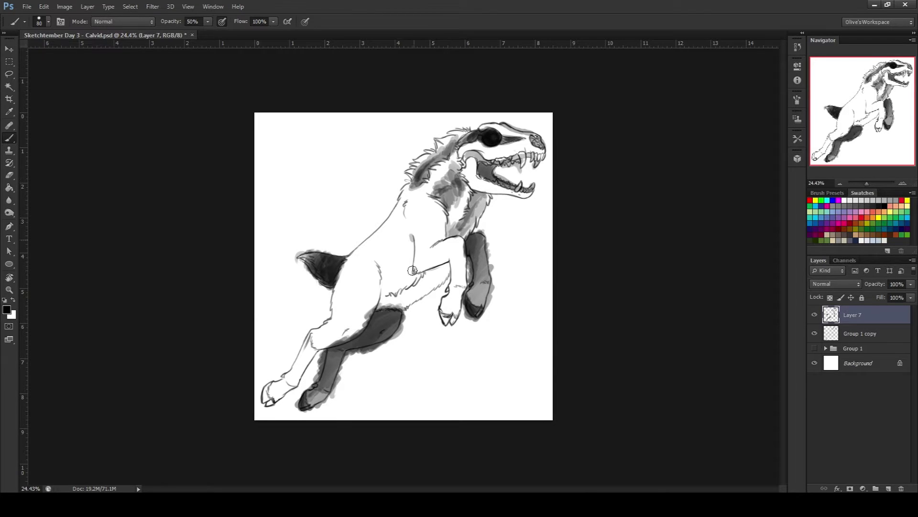
pyautogui.moveTo(444, 268); pyautogui.dragTo(394, 303)
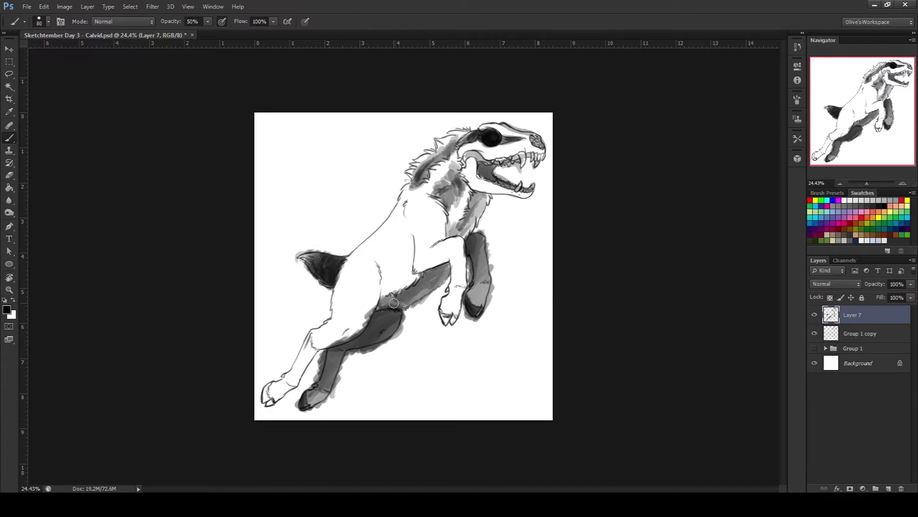
pyautogui.moveTo(313, 341); pyautogui.dragTo(279, 392)
pyautogui.moveTo(438, 264); pyautogui.dragTo(414, 271)
# Step: Add a light grey belly stroke and scribbly chest fur with a smaller brush, undoing heavy strokes
pyautogui.moveTo(483, 194)
pyautogui.mouseDown()
pyautogui.moveTo(473, 221)
pyautogui.moveTo(472, 177)
pyautogui.mouseUp()
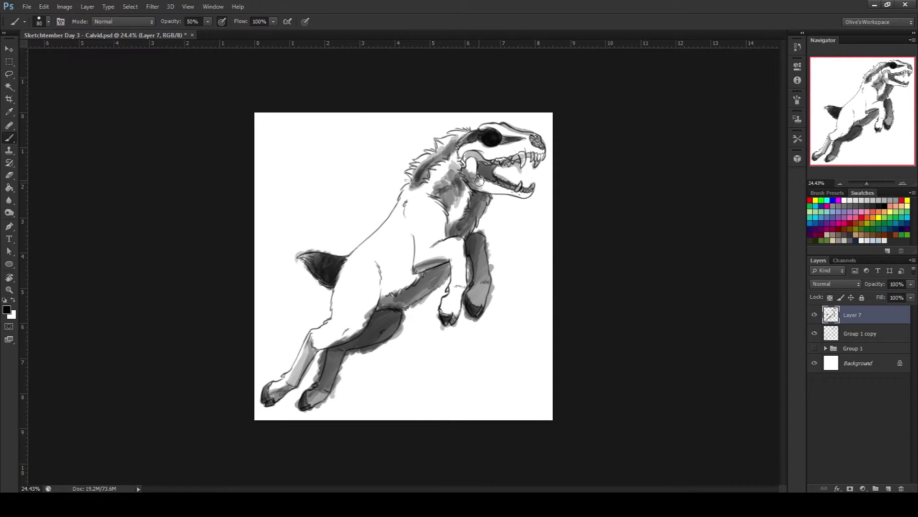
pyautogui.hotkey('ctrl', 'alt', 'z')
pyautogui.hotkey('ctrl', 'alt', 'z')
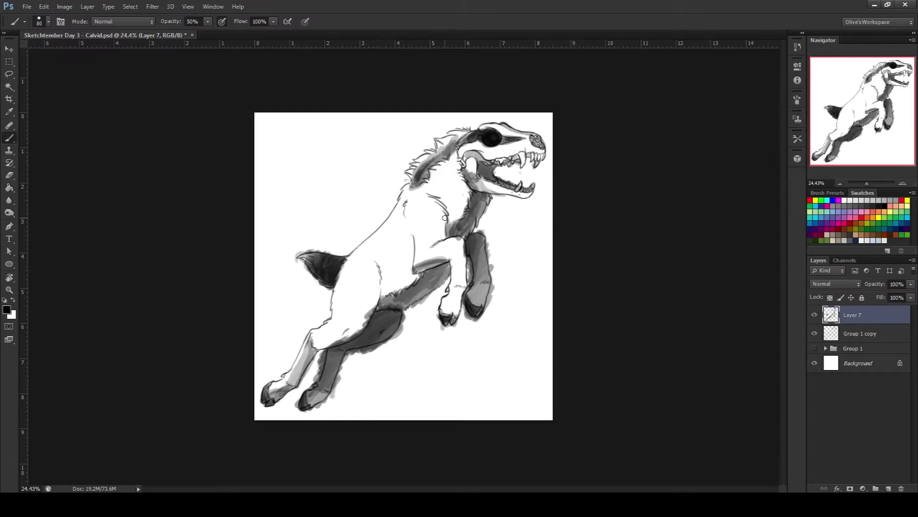
pyautogui.moveTo(411, 242); pyautogui.dragTo(383, 273)
pyautogui.press('[')
pyautogui.press('[')
pyautogui.press('[')
pyautogui.moveTo(452, 175)
pyautogui.mouseDown()
pyautogui.moveTo(440, 203)
pyautogui.moveTo(447, 212)
pyautogui.mouseUp()
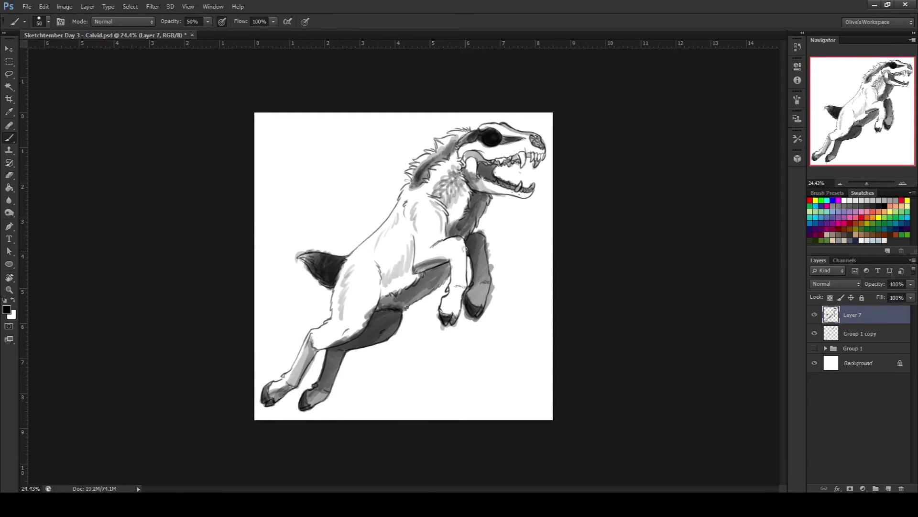
pyautogui.hotkey('ctrl', 'alt', 'z')
# Step: Erase lightly over the mane, tail, foreleg, neck fur and belly shading to soften it
pyautogui.press('e')
pyautogui.moveTo(448, 147); pyautogui.dragTo(424, 161)
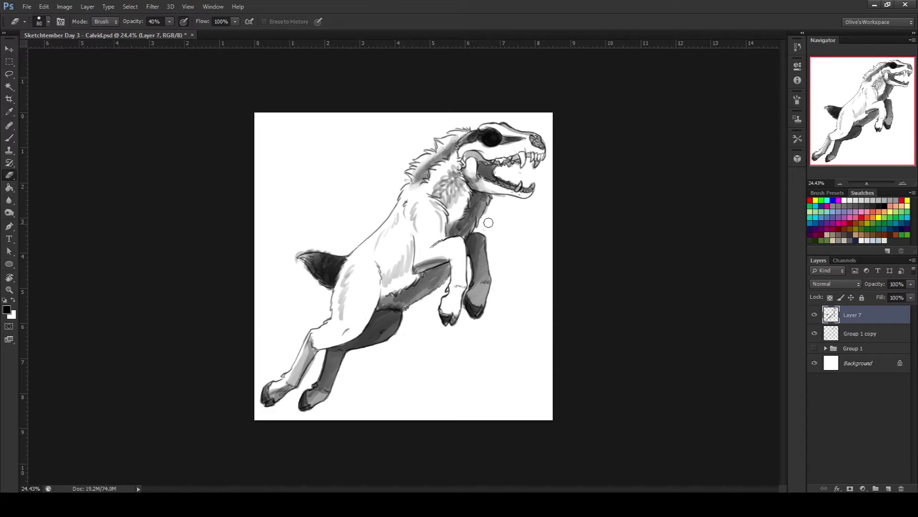
pyautogui.moveTo(294, 258); pyautogui.dragTo(313, 275)
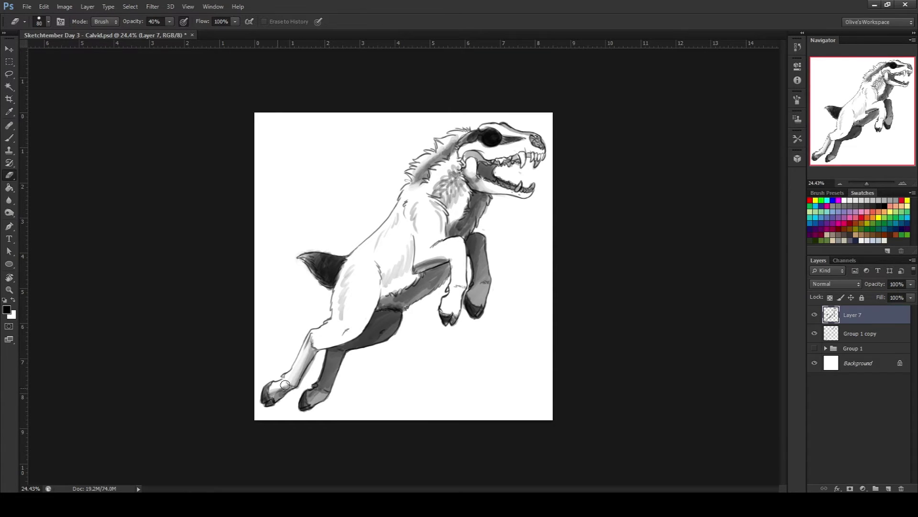
pyautogui.moveTo(487, 265); pyautogui.dragTo(483, 301)
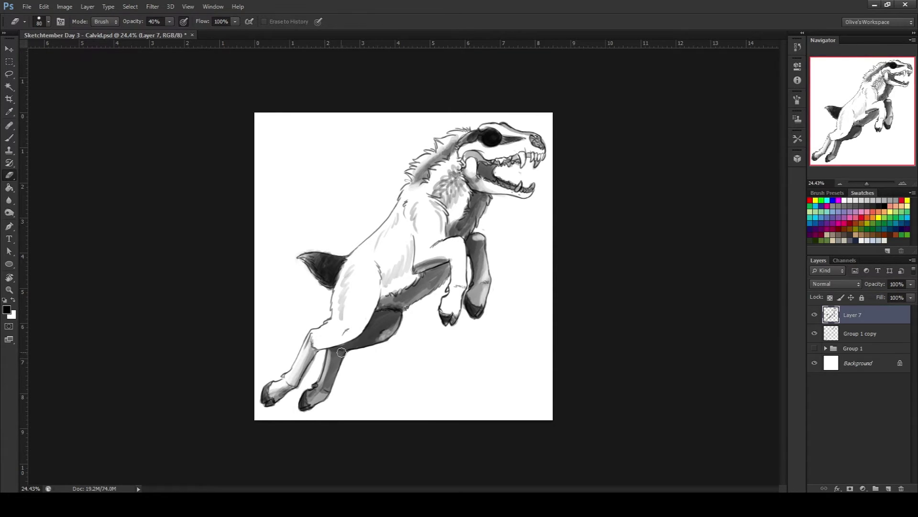
pyautogui.moveTo(322, 254); pyautogui.dragTo(344, 273)
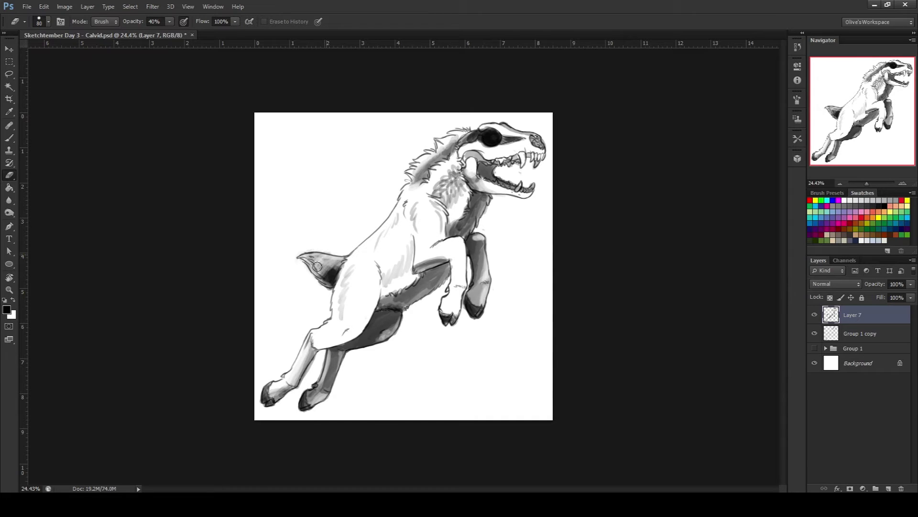
pyautogui.moveTo(439, 190); pyautogui.dragTo(452, 197)
pyautogui.moveTo(433, 256); pyautogui.dragTo(410, 304)
# Step: Paint a magenta glow in the eye with a pale pink highlight and a mauve-pink tone
pyautogui.press('b')
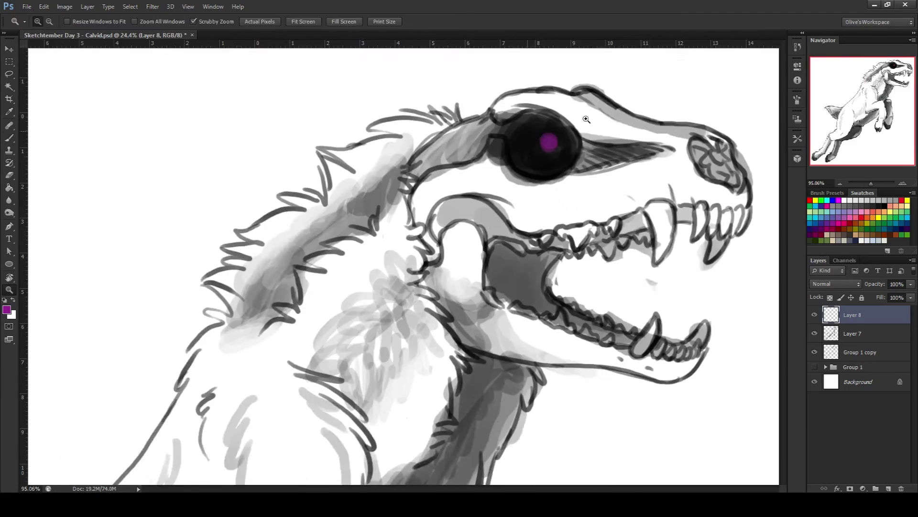
pyautogui.click(7, 310)
pyautogui.click(789, 217)
pyautogui.click(7, 310)
pyautogui.click(371, 217)
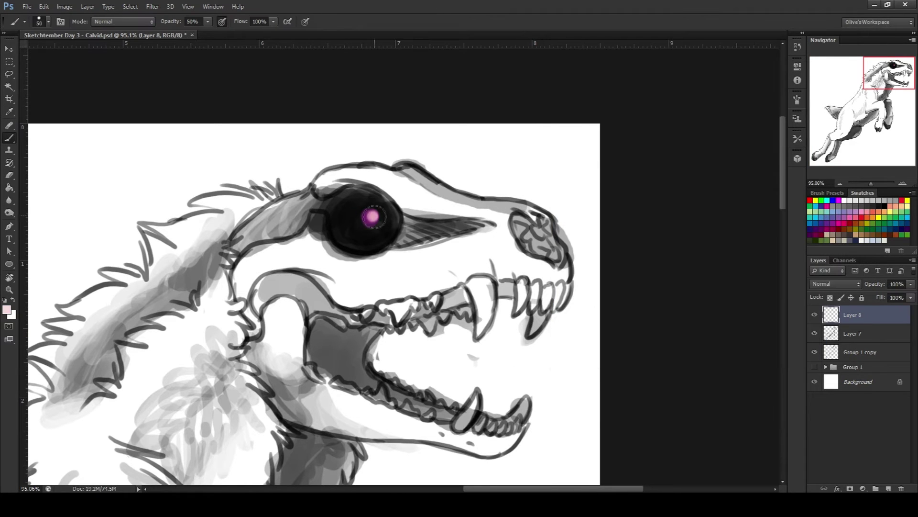
pyautogui.click(837, 220)
pyautogui.moveTo(369, 215); pyautogui.dragTo(375, 220)
pyautogui.click(7, 310)
pyautogui.click(789, 207)
pyautogui.click(373, 217)
pyautogui.click(7, 310)
# Step: Erase the grey shading inside the lower jaw and review the whole drawing
pyautogui.press('e')
pyautogui.hotkey('alt', '[')
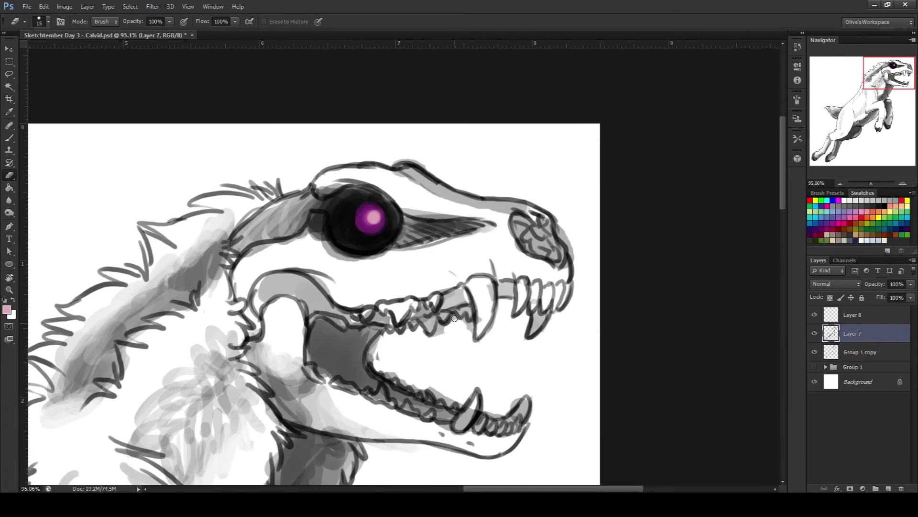
pyautogui.moveTo(372, 349); pyautogui.dragTo(489, 398)
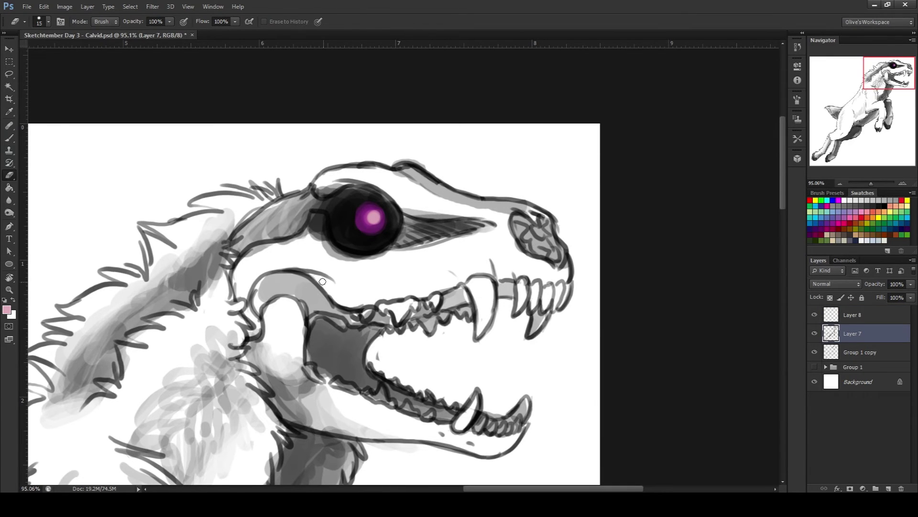
pyautogui.scroll(-5, 373, 268)
pyautogui.scroll(-3, 421, 220)
pyautogui.scroll(-3, 444, 378)
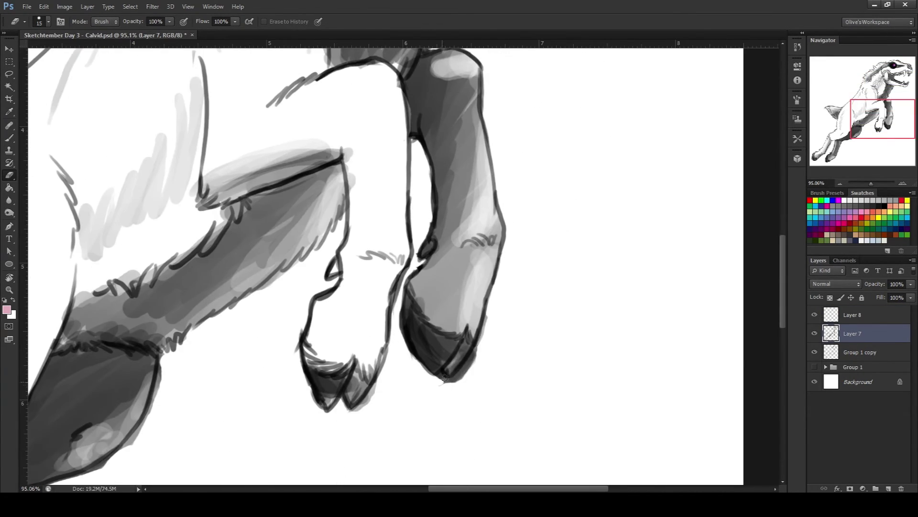
pyautogui.hscroll(-5, 359, 205)
pyautogui.hscroll(-5, 273, 389)
pyautogui.scroll(-5, 144, 421)
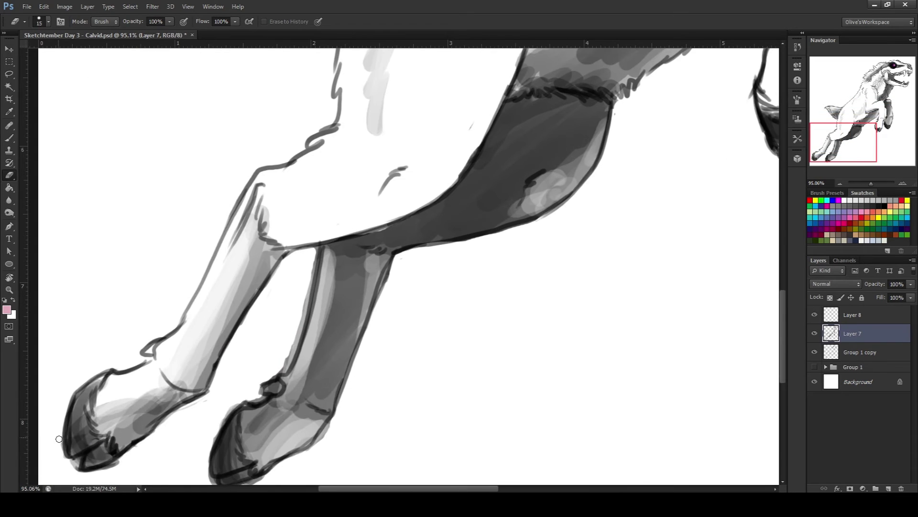
pyautogui.scroll(-5, 144, 421)
pyautogui.hscroll(-3, 215, 382)
pyautogui.scroll(10, 335, 277)
pyautogui.scroll(10, 287, 195)
pyautogui.hscroll(10, 287, 195)
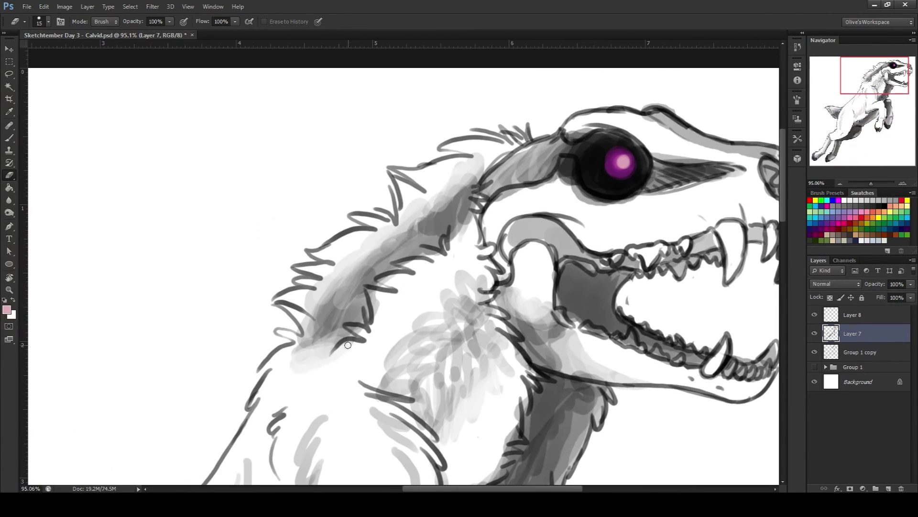
pyautogui.scroll(-3, 463, 268)
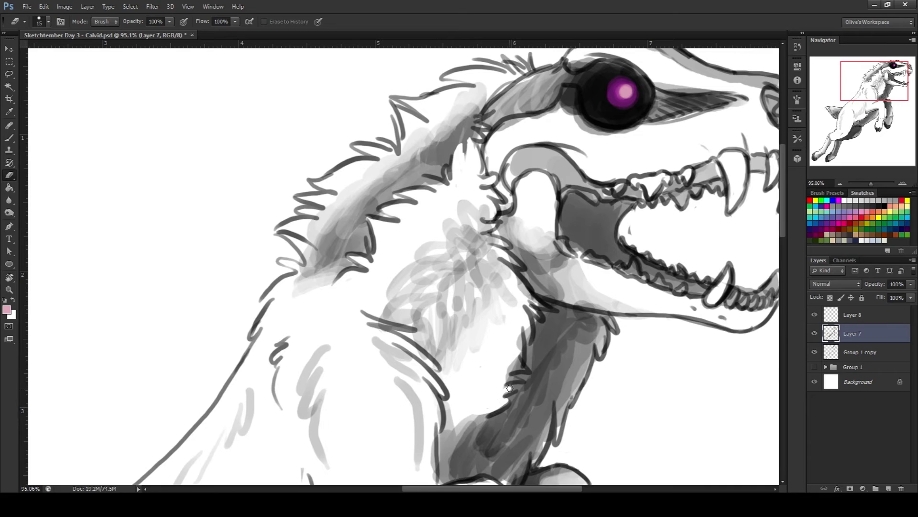
pyautogui.scroll(-10, 598, 239)
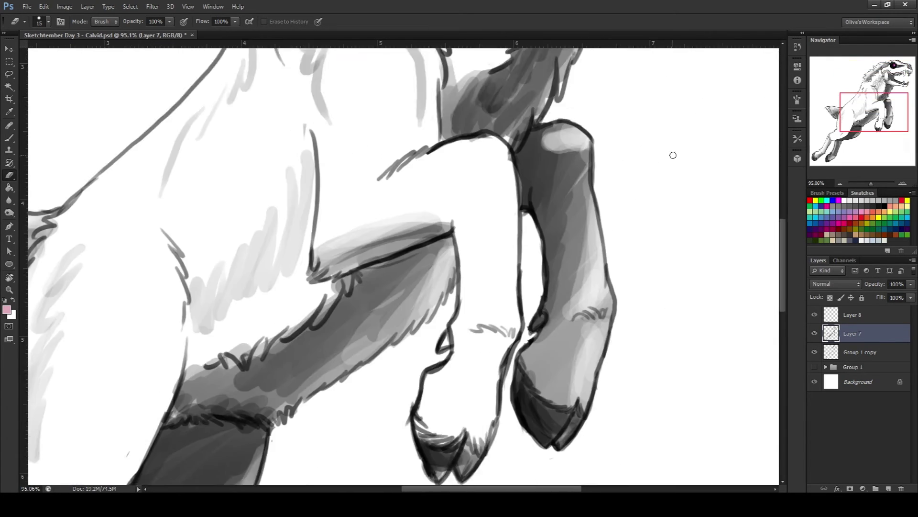
pyautogui.hotkey('ctrl', '0')
pyautogui.press('b')
pyautogui.hotkey('alt', ']')
# Step: Enlarge the eye's purple glow with a bigger brush and pink-violet colour on Layer 8
pyautogui.press('x')
pyautogui.rightClick(513, 80)
pyautogui.click(584, 256)
pyautogui.keyDown('alt'); pyautogui.click(526, 88); pyautogui.keyUp('alt')
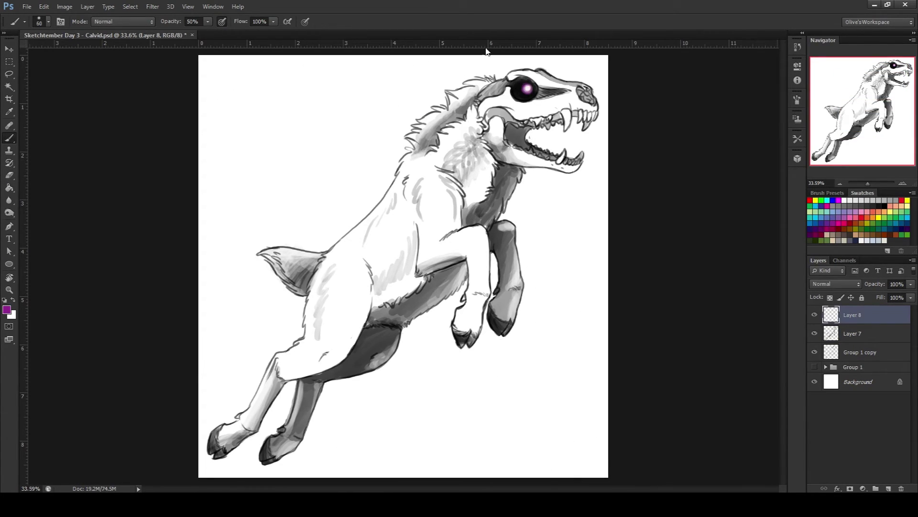
pyautogui.keyDown('alt'); pyautogui.click(537, 78); pyautogui.keyUp('alt')
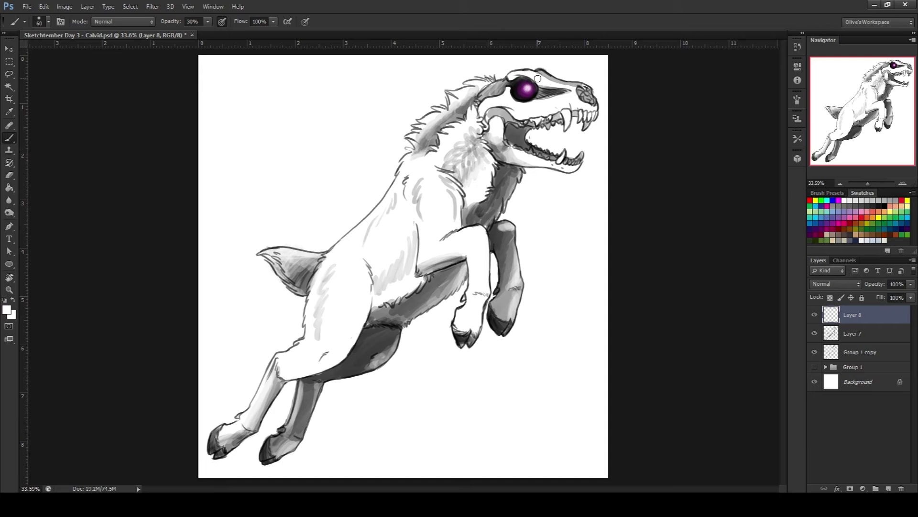
pyautogui.click(837, 220)
pyautogui.hotkey('ctrl', '-')
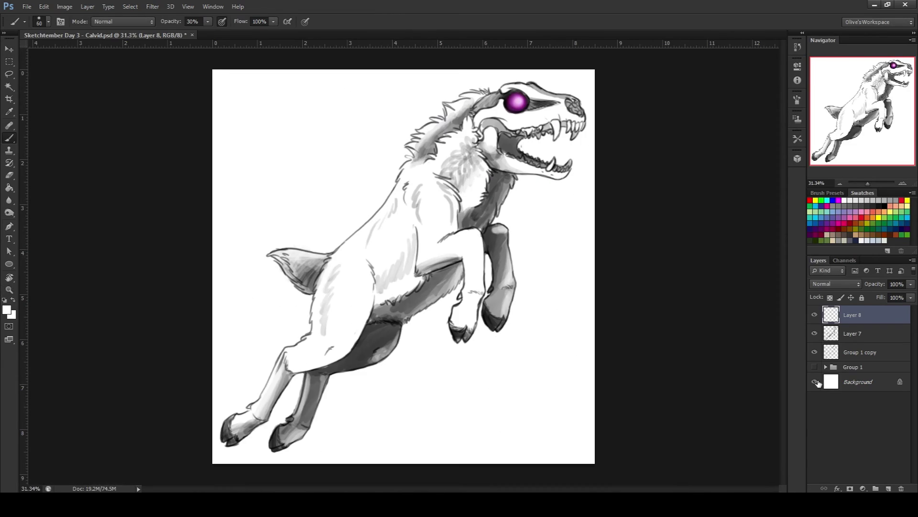
# Step: Merge the visible artwork into one copy layer and hide the original line and shading layers
pyautogui.keyDown('shift'); pyautogui.click(856, 352); pyautogui.keyUp('shift')
pyautogui.hotkey('ctrl', 'j')
pyautogui.hotkey('ctrl', 'e')
pyautogui.rightClick(856, 315)
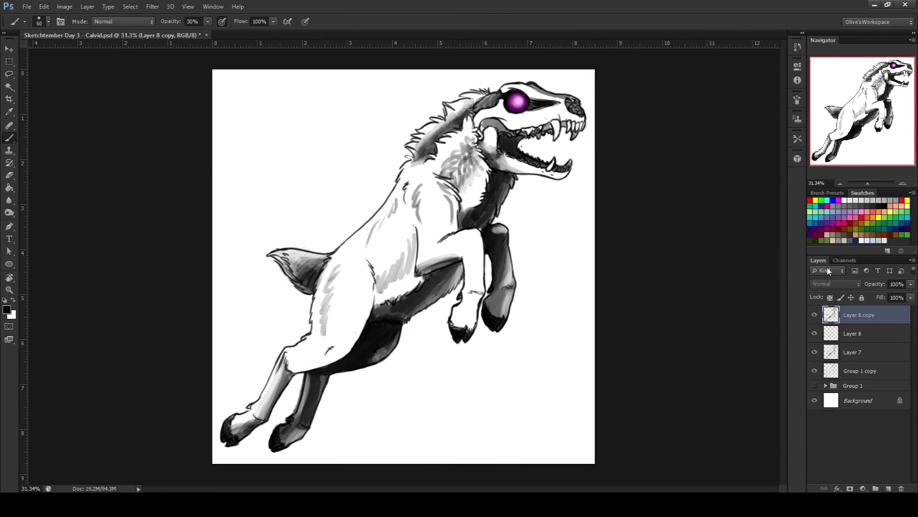
pyautogui.press('Escape')
pyautogui.moveTo(815, 333); pyautogui.dragTo(815, 352)
# Step: Try a Tilt-Shift blur with the focus band angled across the body, then cancel it
pyautogui.click(152, 6)
pyautogui.moveTo(117, 148)
pyautogui.mouseDown()
pyautogui.moveTo(577, 365)
pyautogui.moveTo(520, 122)
pyautogui.moveTo(411, 287)
pyautogui.mouseUp()
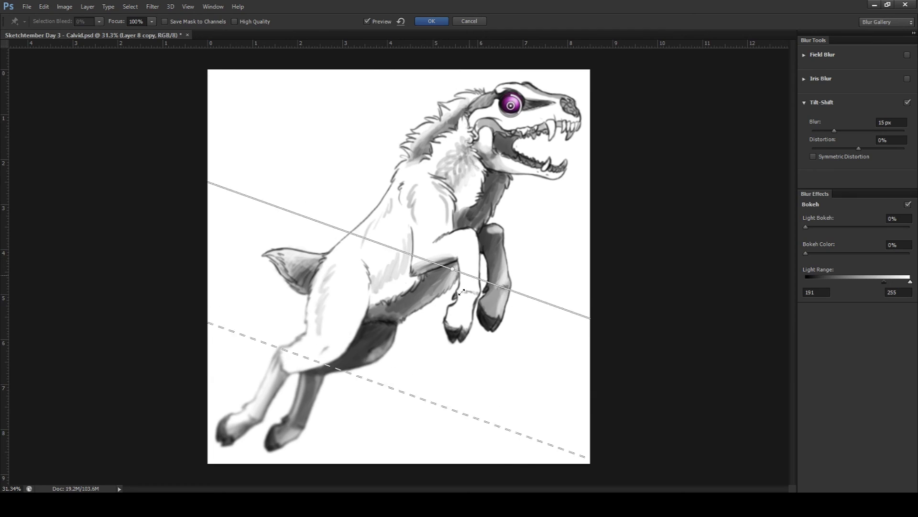
pyautogui.press('Escape')
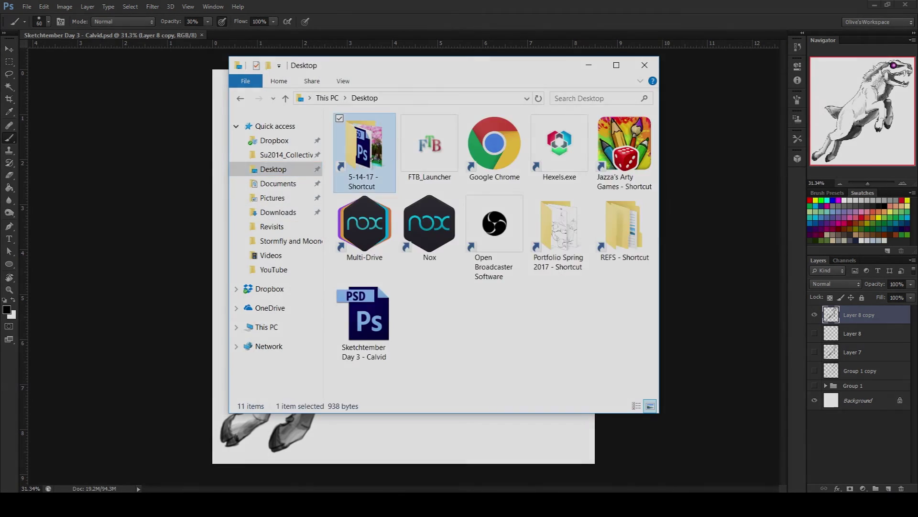
# Step: Drag the signature stamp image onto the canvas over the creature's lower body
pyautogui.moveTo(361, 127); pyautogui.dragTo(363, 385)
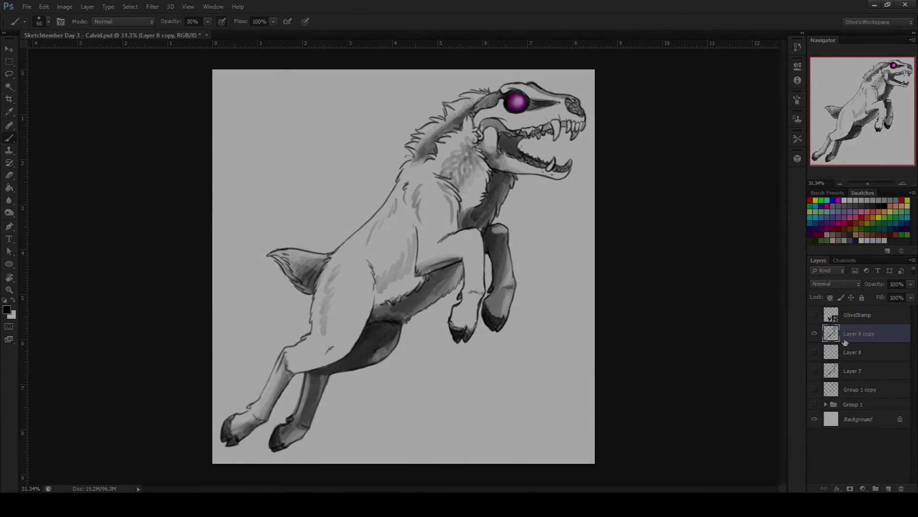